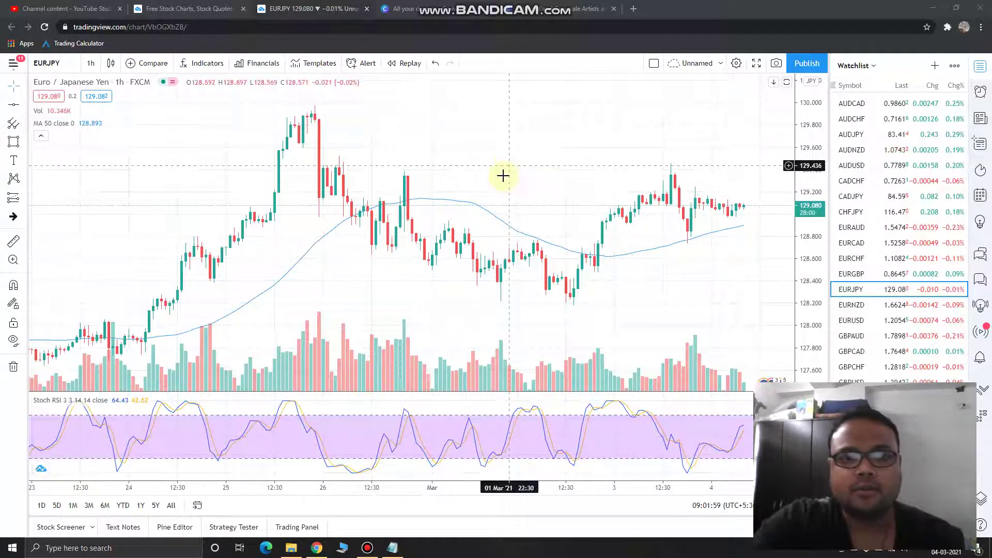
- Change the EURJPY chart interval from 1 hour to 4 hours
scroll(505, 175, up, 3)
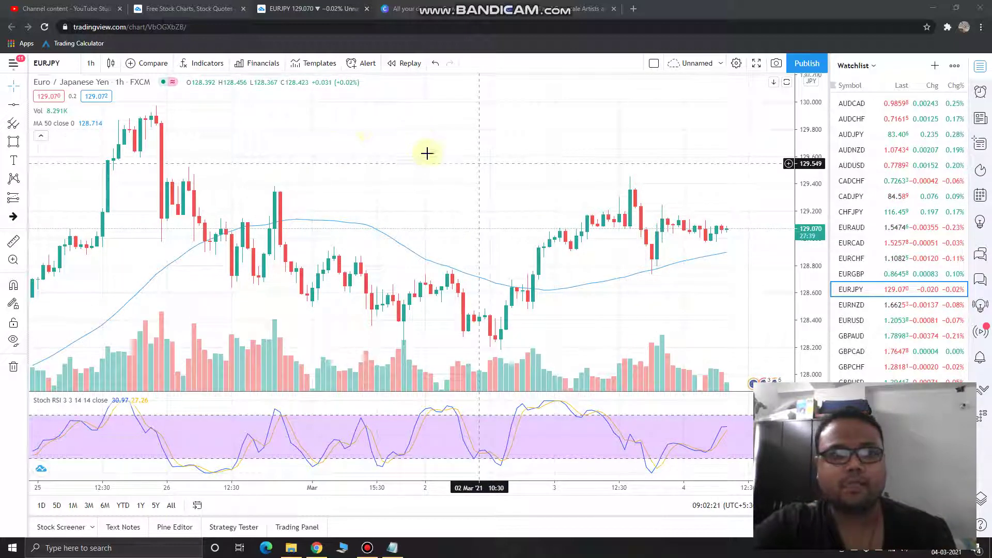
scroll(309, 128, down, 1)
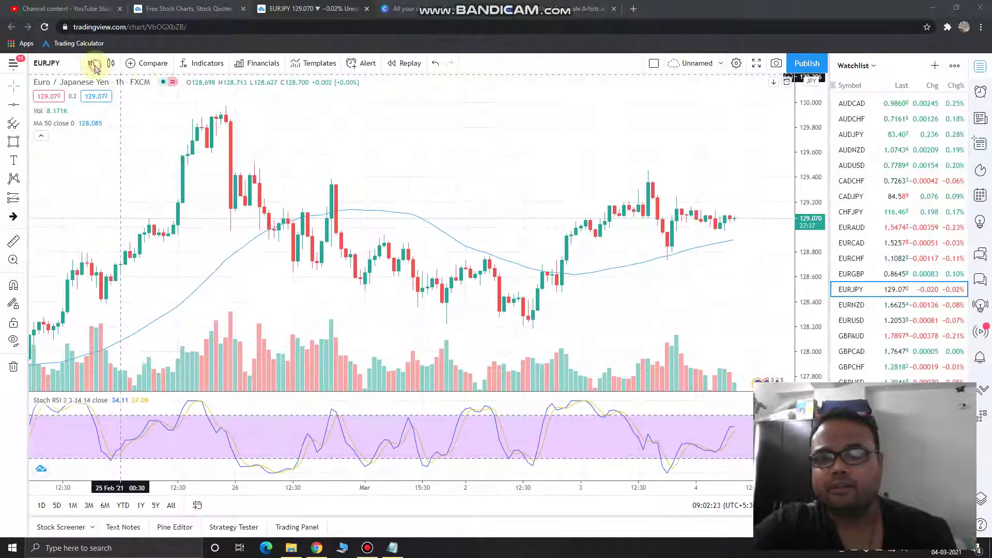
click(92, 63)
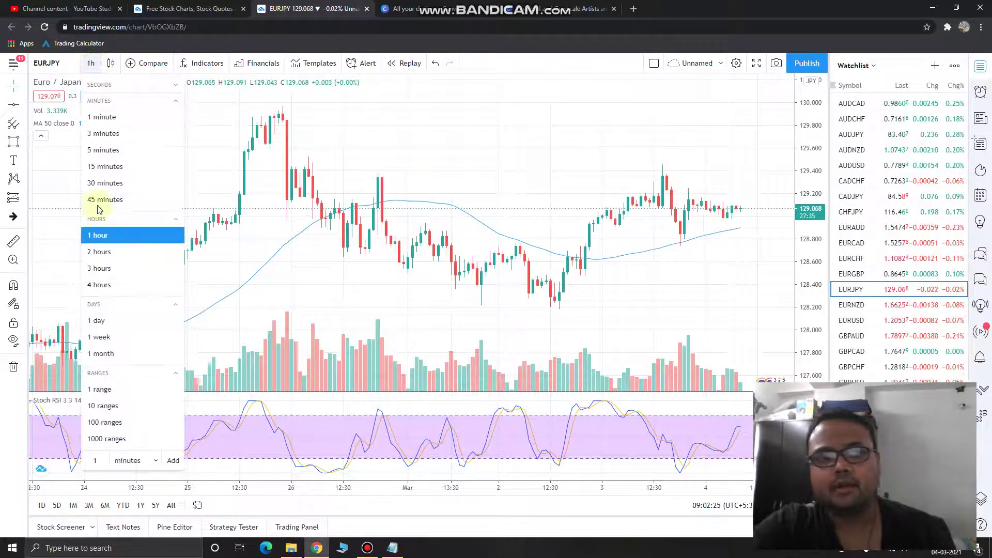
click(105, 287)
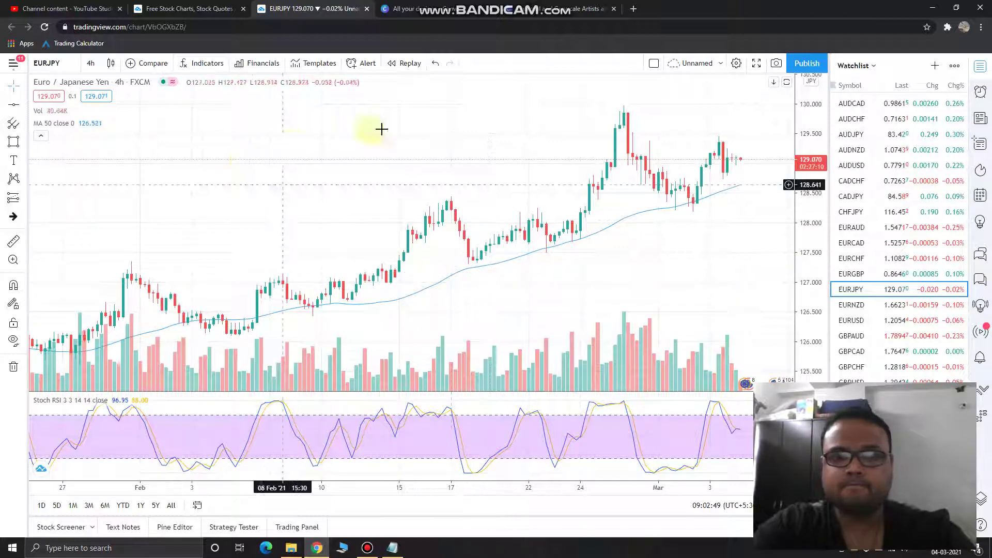
- Place a horizontal resistance line at 129.963 on the recent highs
click(14, 105)
click(495, 116)
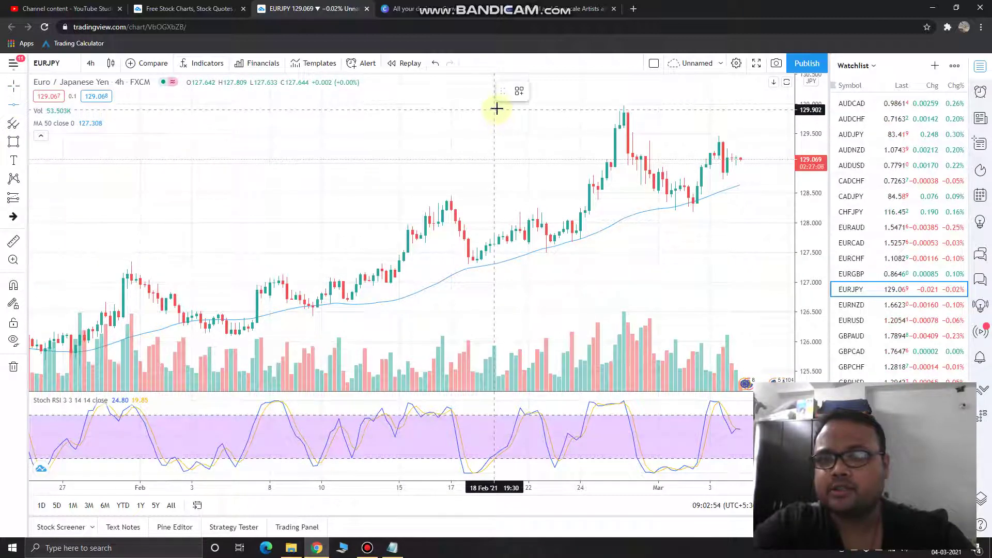
click(498, 106)
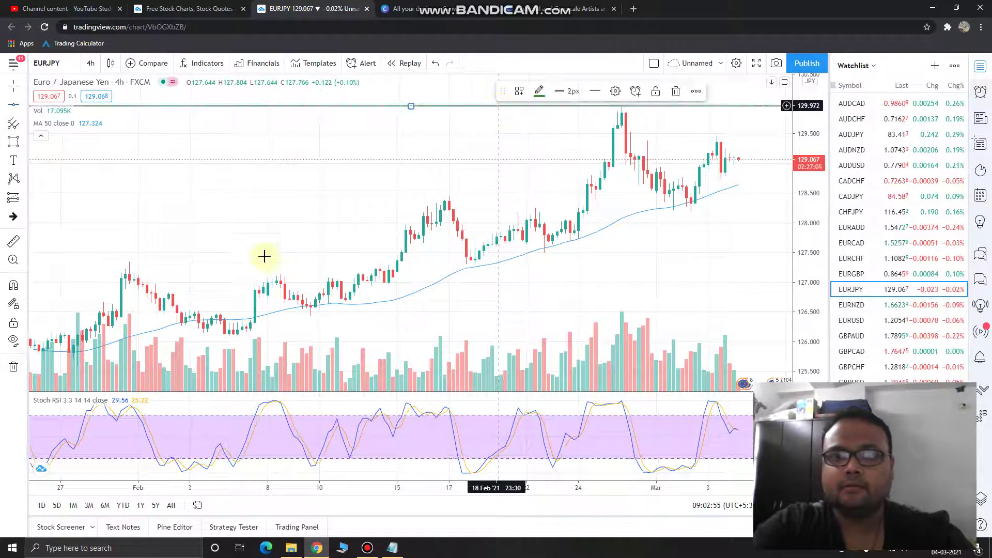
mouse_move(499, 2)
click(589, 7)
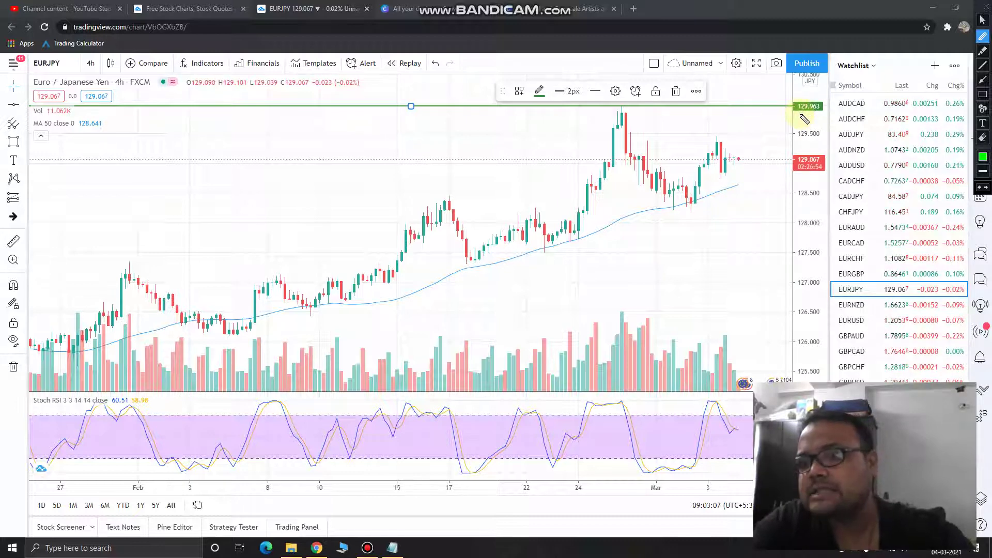
- In green, circle the 129.963 label, draw a dotted path up to the line, and write a circled 1
mouse_move(804, 119)
mouse_down()
mouse_move(823, 115)
mouse_move(805, 95)
mouse_move(801, 109)
mouse_up()
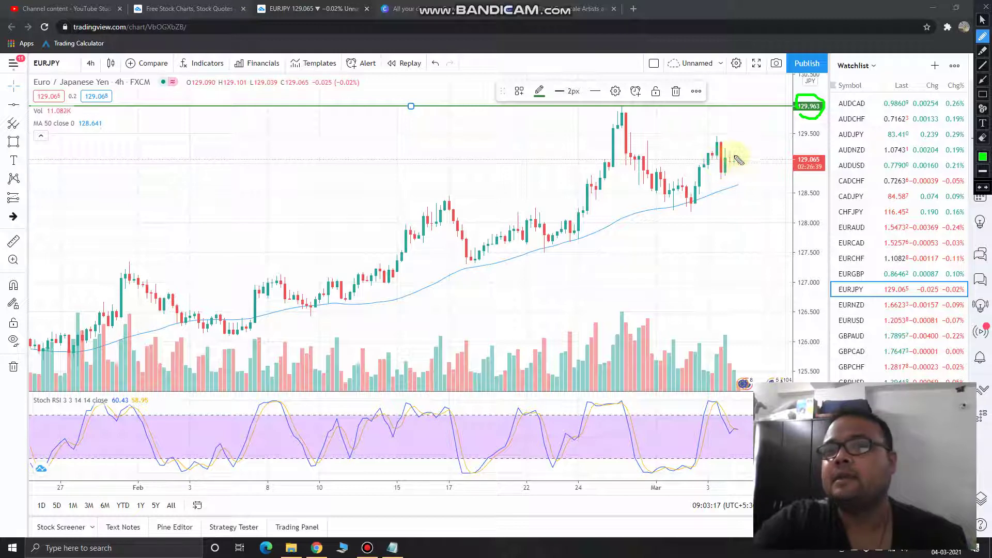
drag(747, 154, 748, 113)
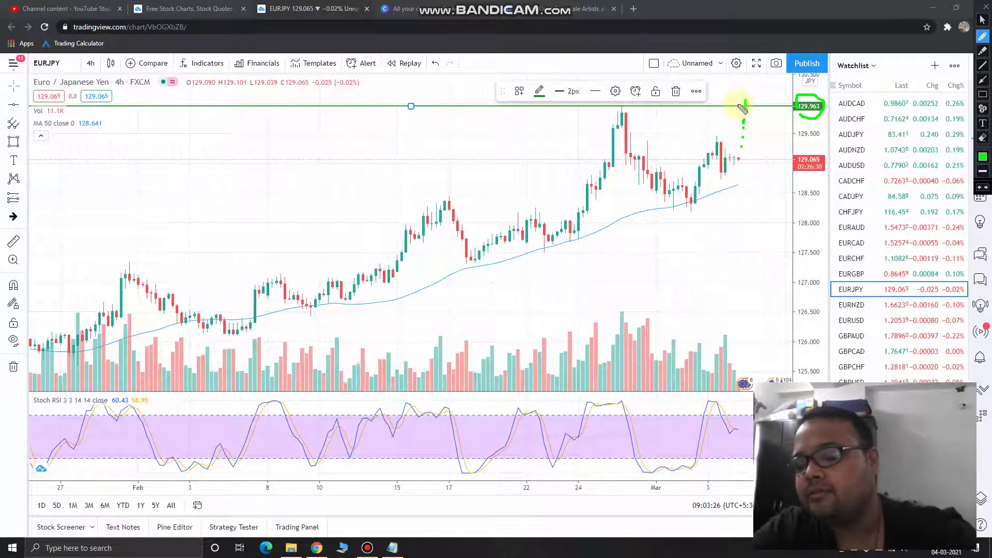
mouse_move(743, 109)
mouse_down()
mouse_move(743, 96)
mouse_move(746, 115)
mouse_up()
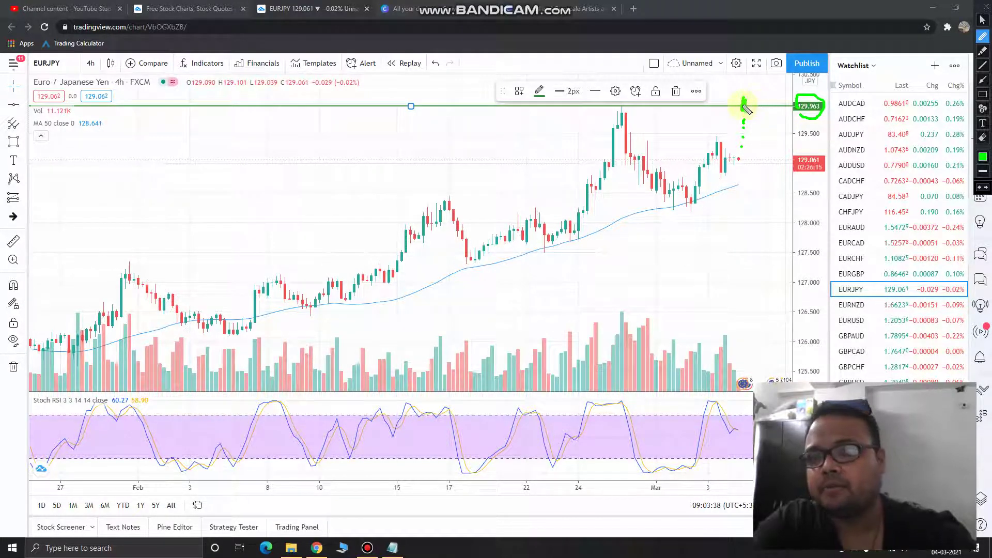
drag(746, 110, 747, 101)
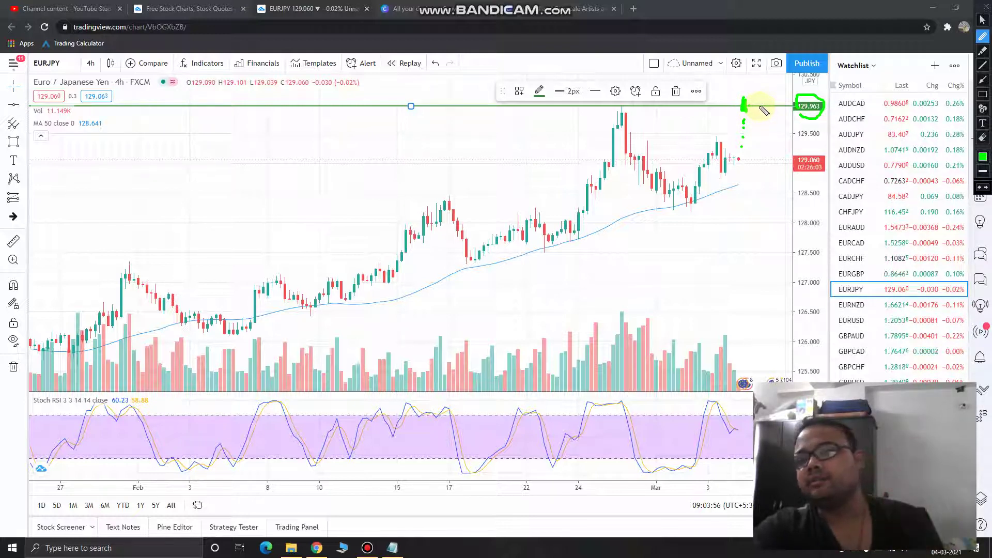
drag(742, 100, 743, 111)
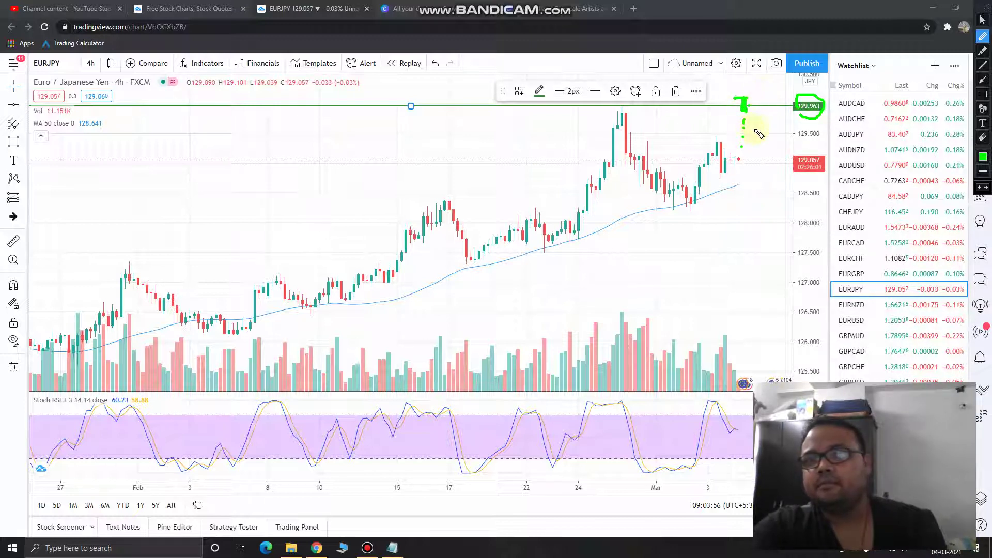
mouse_move(538, 122)
mouse_down()
mouse_move(535, 138)
mouse_move(519, 144)
mouse_move(546, 160)
mouse_move(523, 116)
mouse_up()
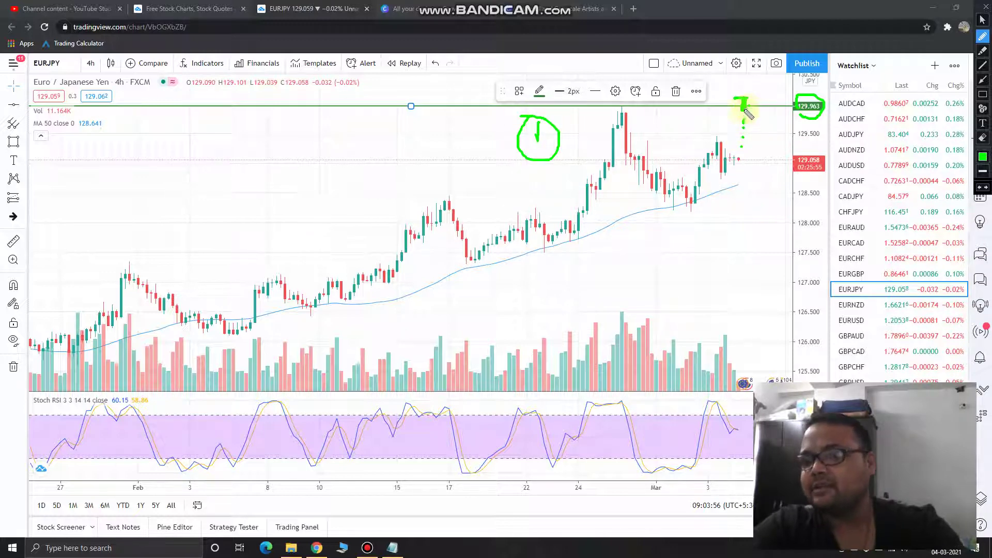
- Sketch a 2, a Stoch RSI circle and downward paths, then clear all freehand annotations
drag(732, 98, 763, 101)
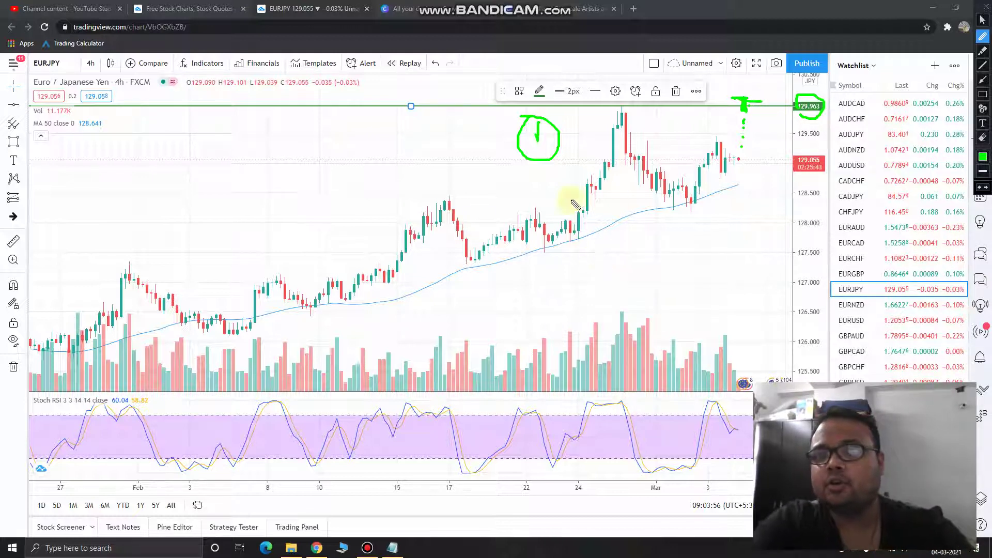
mouse_move(532, 179)
mouse_down()
mouse_move(543, 195)
mouse_move(555, 180)
mouse_move(517, 167)
mouse_up()
click(523, 168)
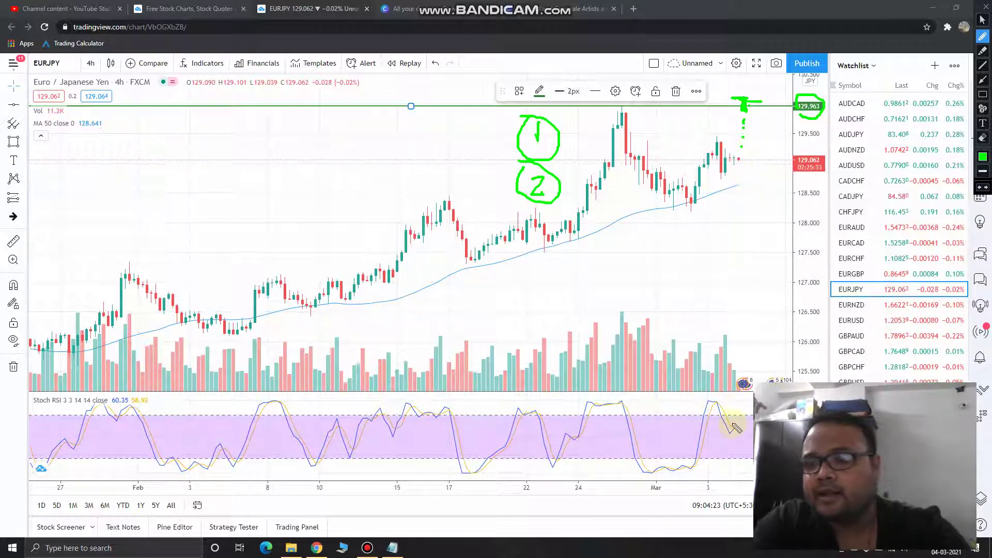
drag(741, 435, 736, 428)
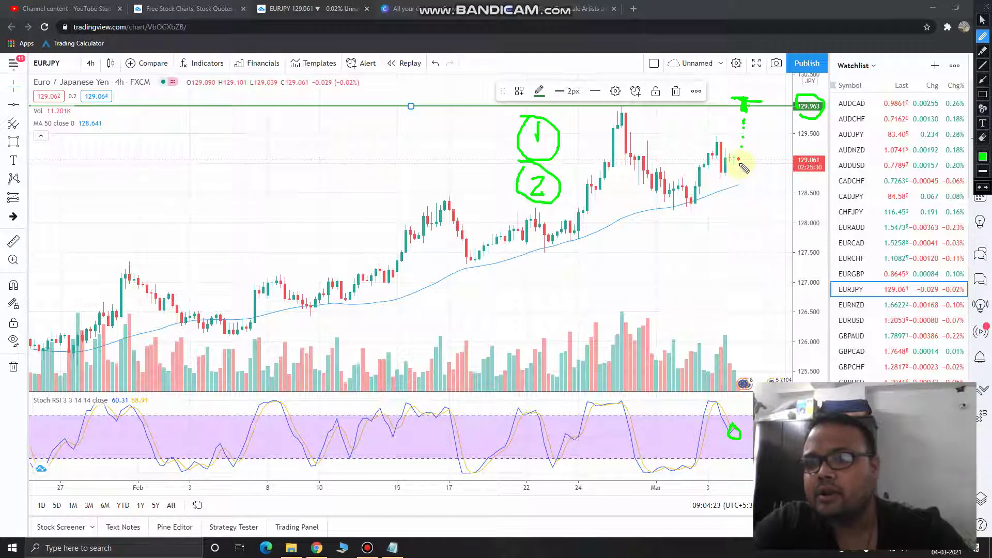
drag(739, 160, 755, 174)
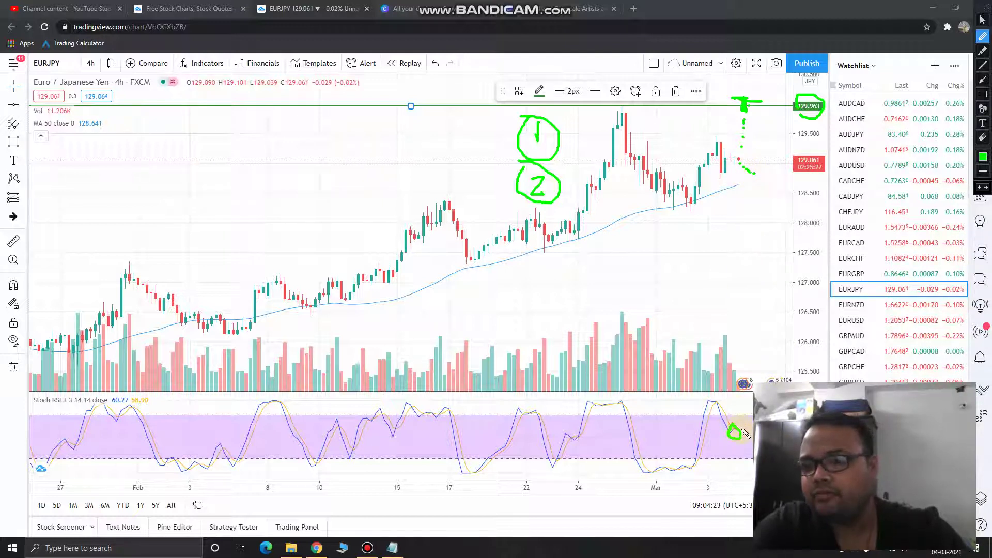
mouse_move(750, 419)
mouse_down()
mouse_move(770, 200)
mouse_move(775, 333)
mouse_move(774, 322)
mouse_up()
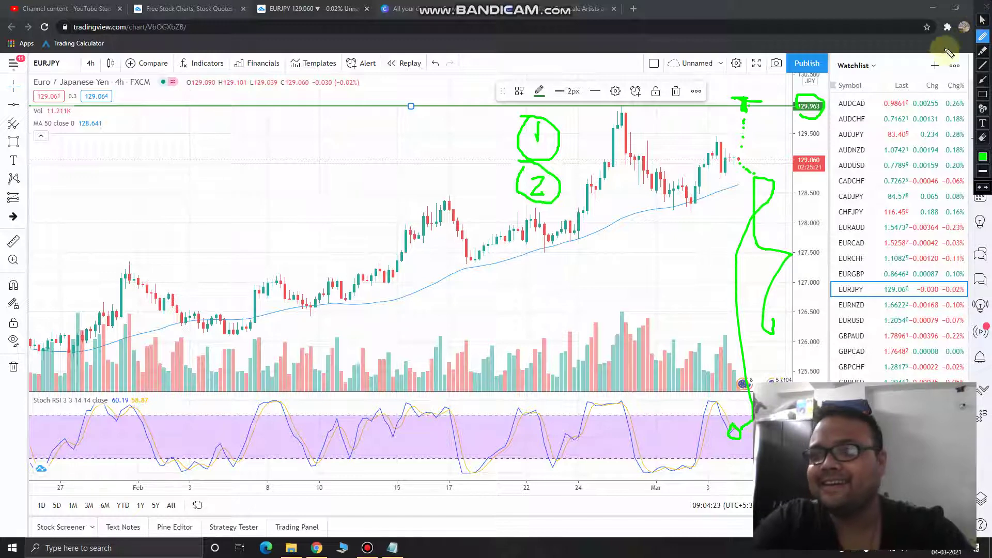
click(981, 17)
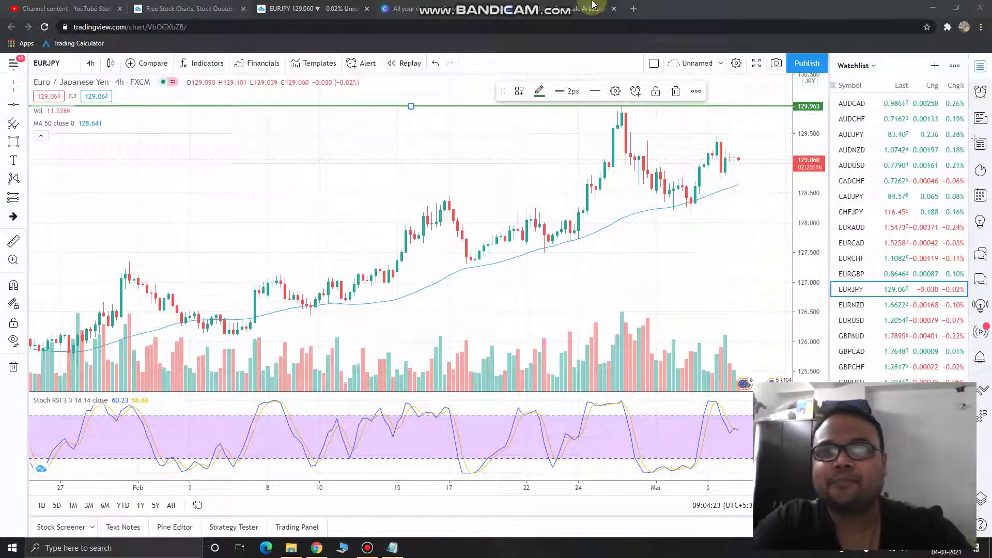
- Draw a green dotted drop after the last candle, circled 1 and 2 below, and a Stoch RSI tick
mouse_move(593, 6)
drag(733, 160, 757, 180)
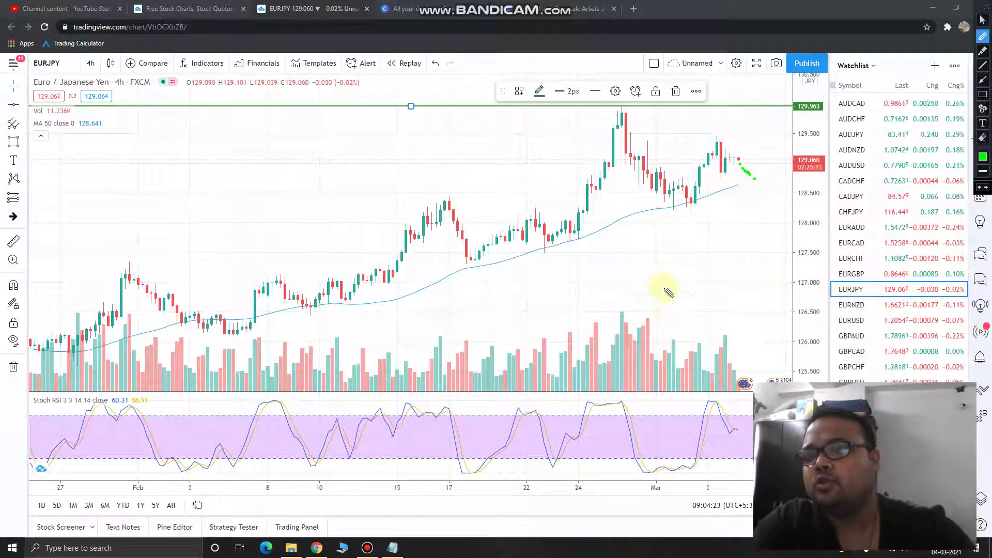
mouse_move(655, 281)
mouse_down()
mouse_move(649, 266)
mouse_move(653, 289)
mouse_move(663, 279)
mouse_move(655, 262)
mouse_up()
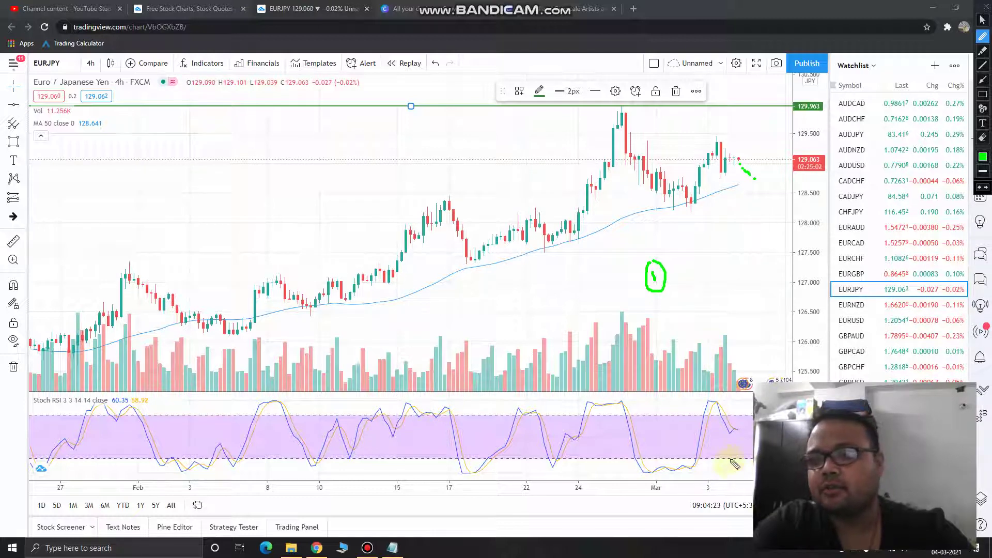
mouse_move(726, 466)
mouse_down()
mouse_move(734, 458)
mouse_move(742, 469)
mouse_up()
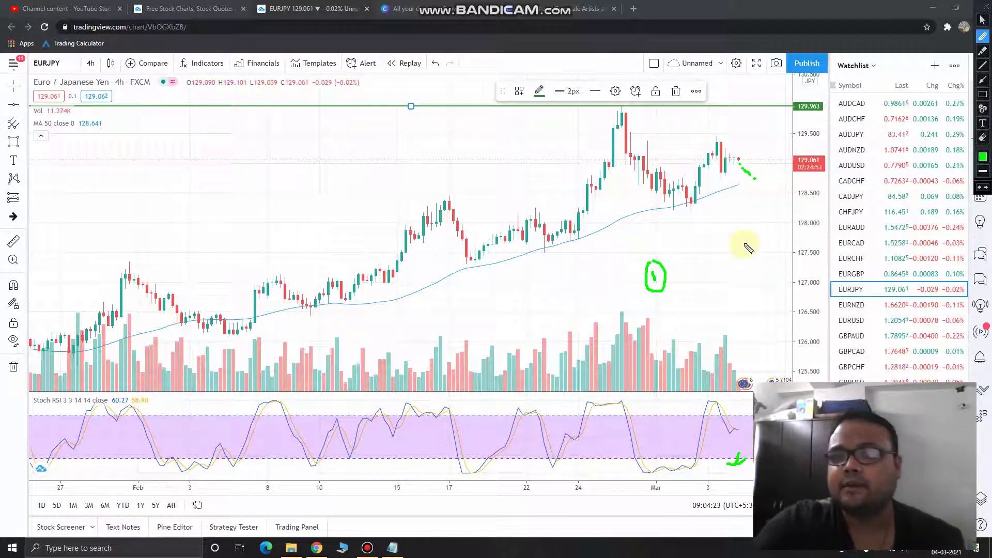
mouse_move(656, 312)
mouse_down()
mouse_move(670, 327)
mouse_move(643, 322)
mouse_move(662, 342)
mouse_move(668, 307)
mouse_move(652, 302)
mouse_up()
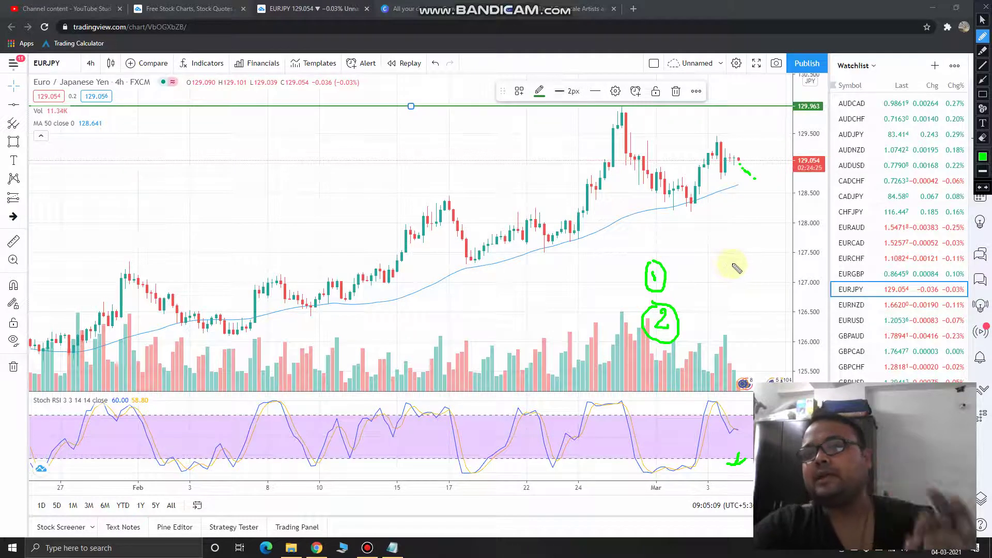
- Circle the moving-average touches, loop around the 1 and 2, and add rising ticks near the latest candles
mouse_move(692, 199)
mouse_down()
mouse_move(681, 209)
mouse_move(693, 217)
mouse_move(704, 206)
mouse_move(696, 197)
mouse_up()
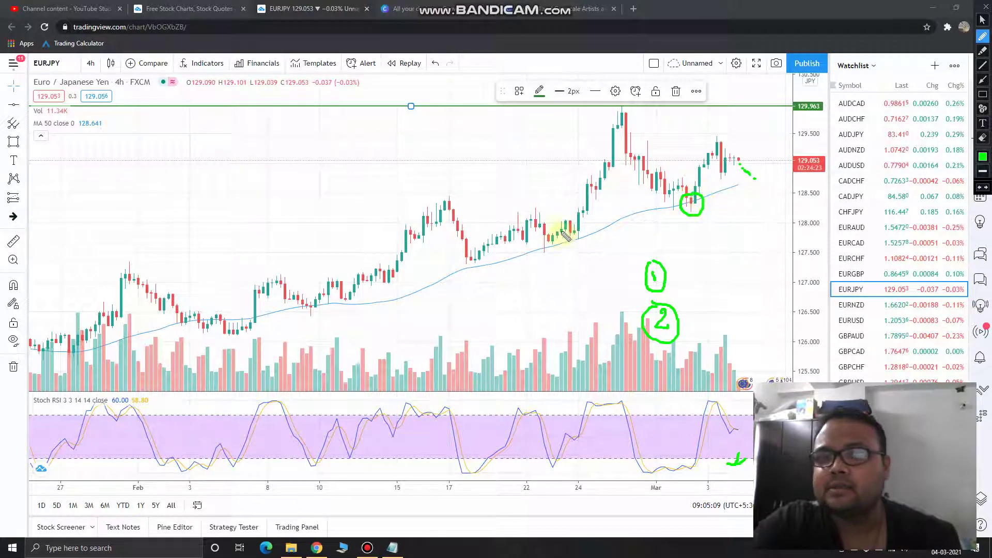
mouse_move(547, 220)
mouse_down()
mouse_move(530, 241)
mouse_move(557, 244)
mouse_move(549, 221)
mouse_move(538, 221)
mouse_move(579, 242)
mouse_move(581, 206)
mouse_up()
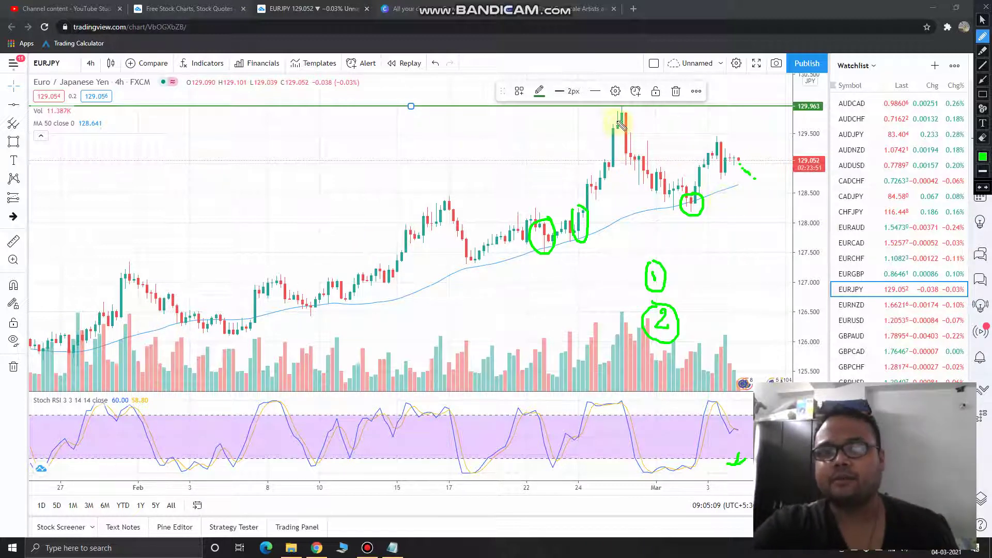
mouse_move(637, 236)
mouse_down()
mouse_move(591, 264)
mouse_move(576, 200)
mouse_move(537, 200)
mouse_up()
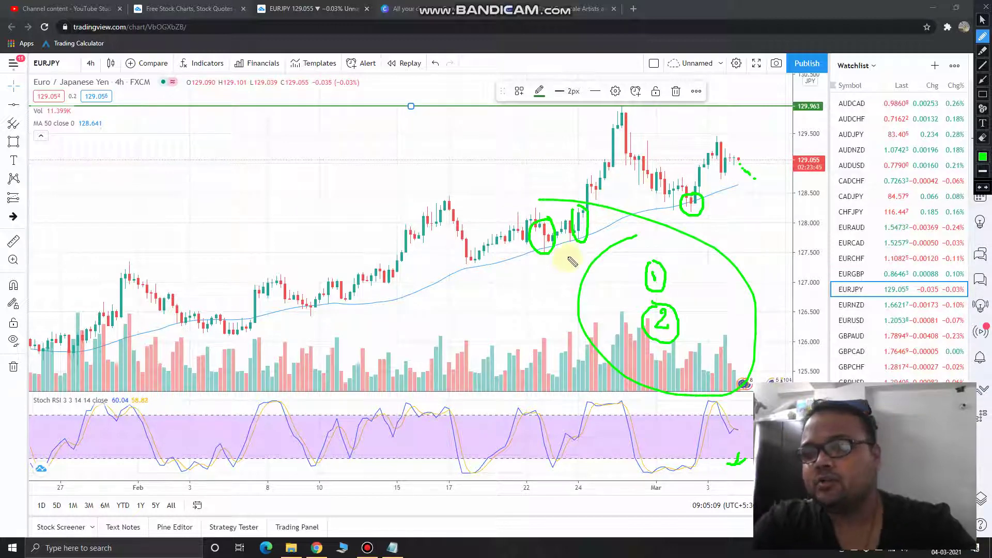
drag(740, 97, 766, 78)
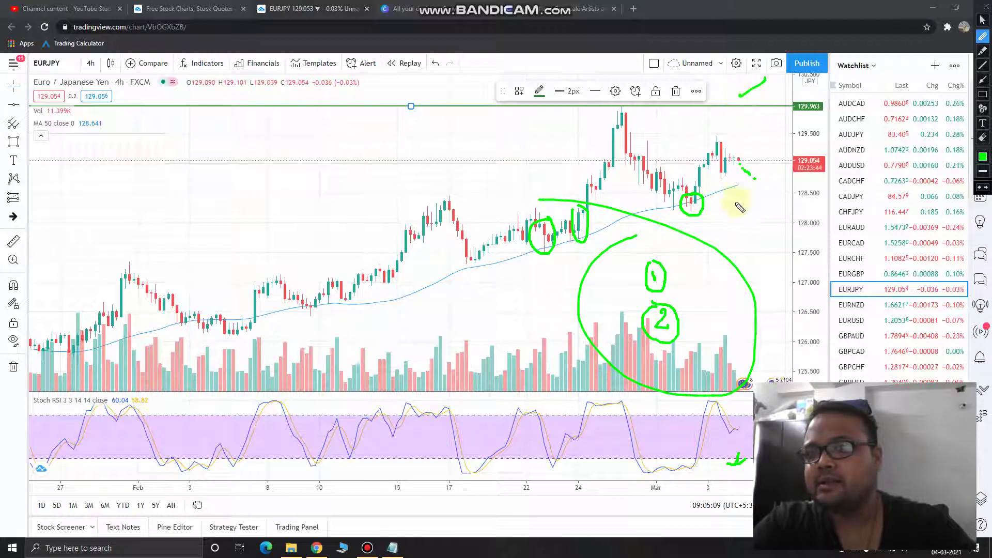
mouse_move(740, 168)
mouse_down()
mouse_move(748, 181)
mouse_move(773, 165)
mouse_up()
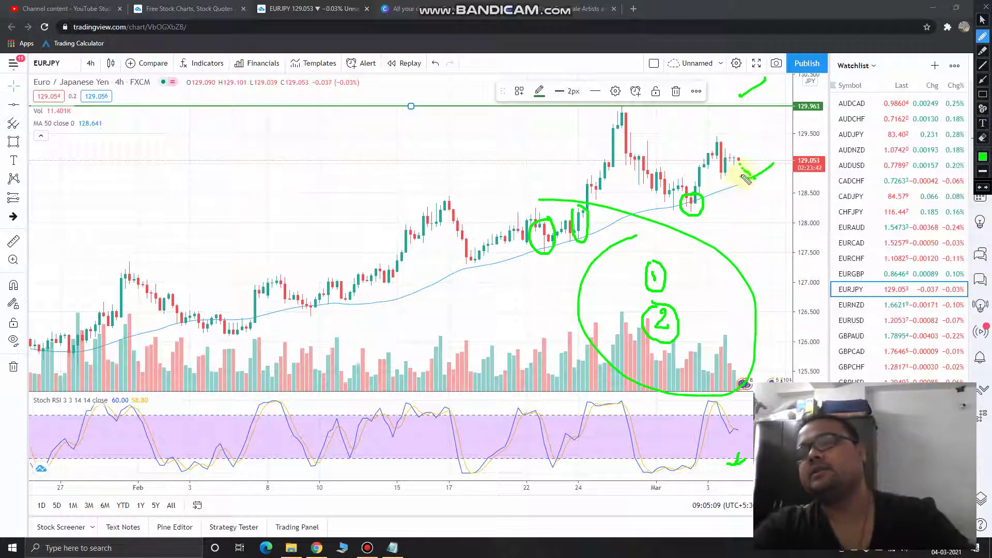